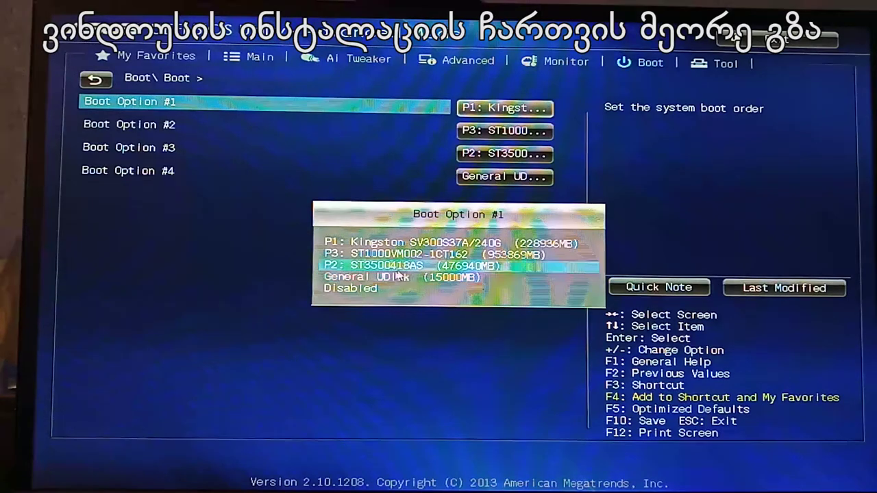
# - Set Boot Option #1 to the General UDisk (15000MB) drive
pyautogui.click(175, 199)
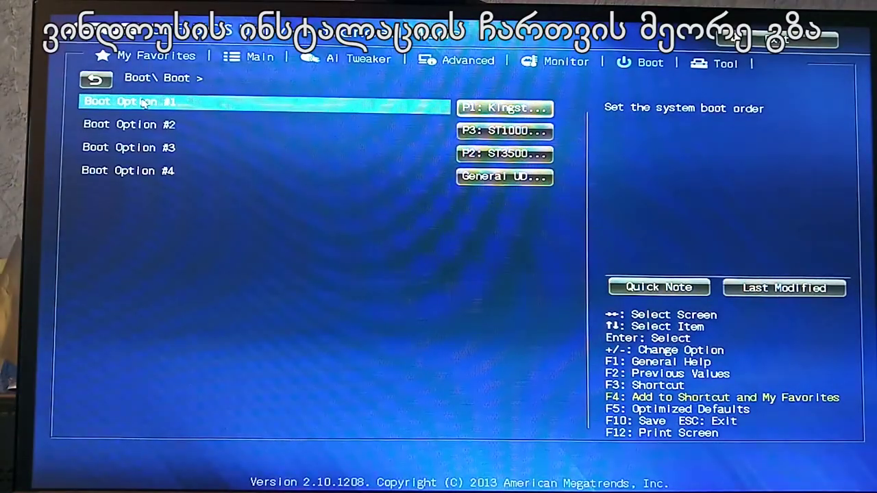
pyautogui.click(505, 108)
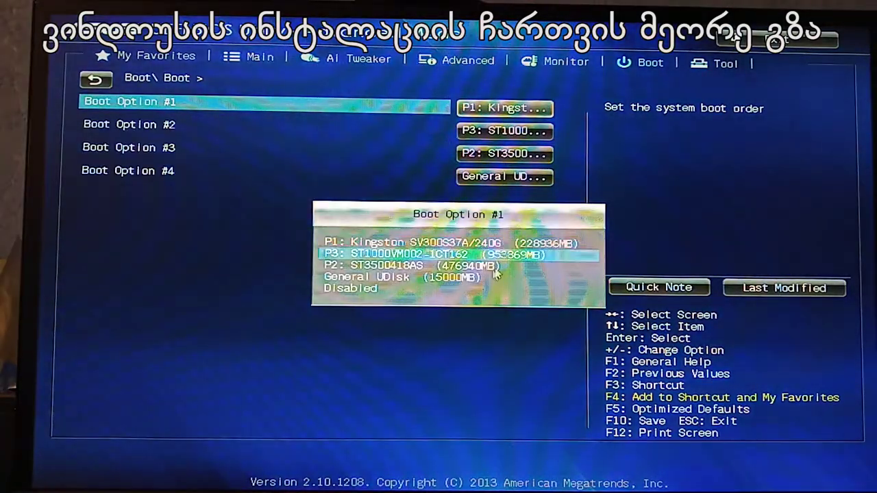
pyautogui.click(444, 280)
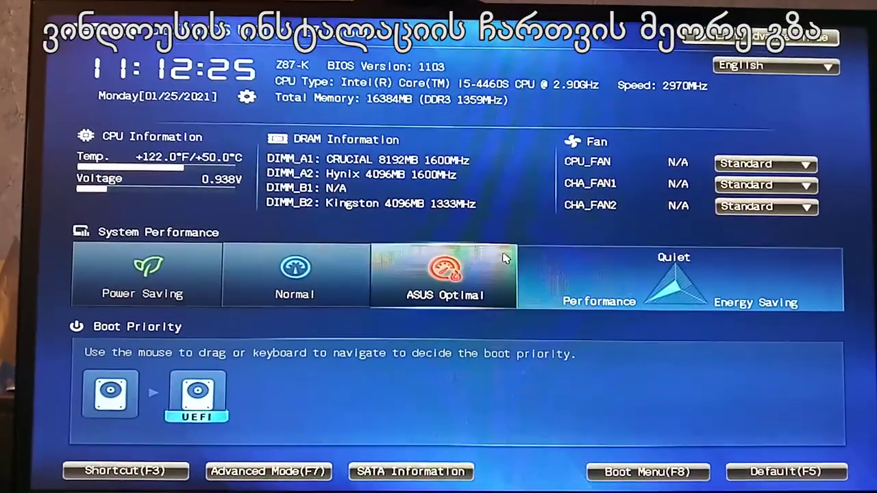
# - Open the BIOS boot menu, and start Windows 10 Setup (32-bit) from the Windows boot choices
pyautogui.click(662, 481)
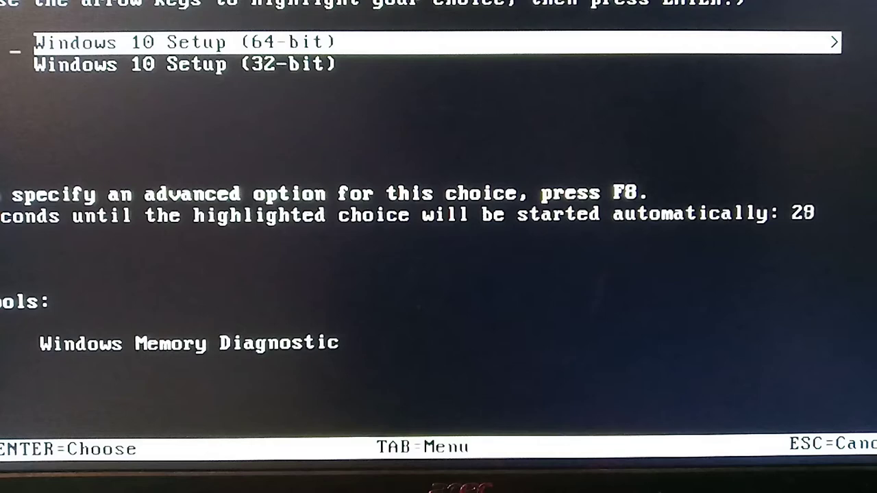
pyautogui.press('Down')
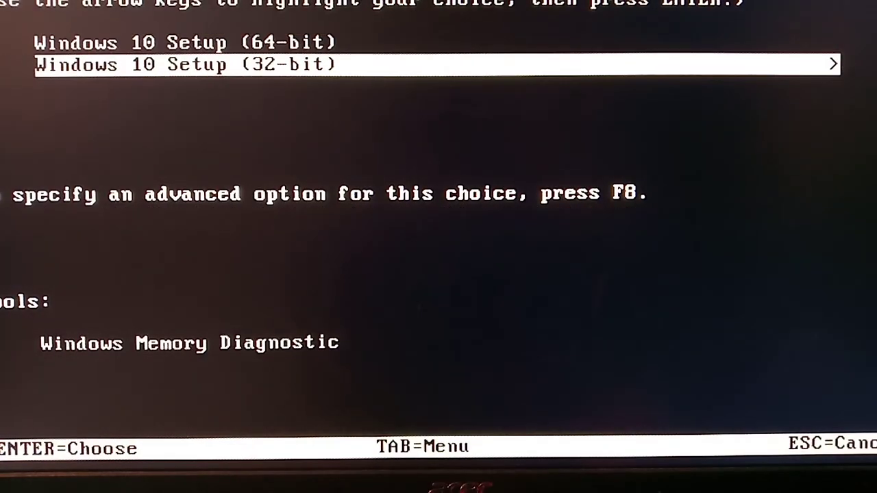
pyautogui.press('Return')
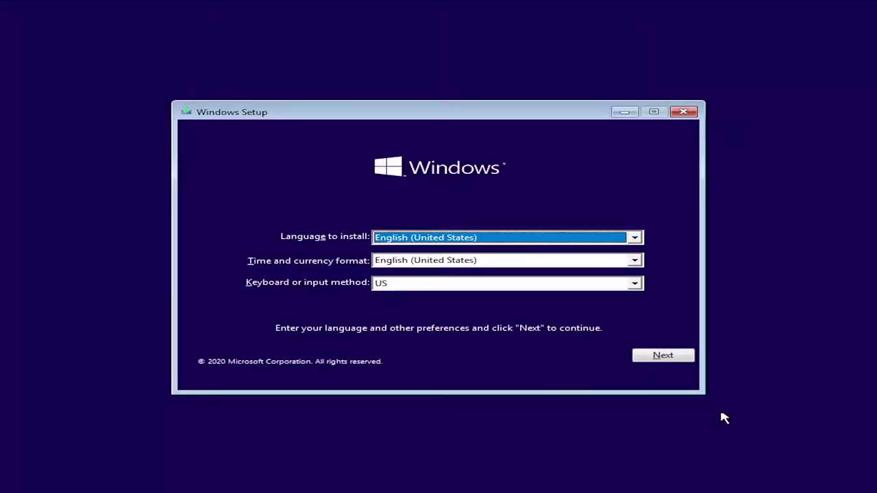
# - Accept the default English (United States) language and US keyboard preferences, and start the Windows installation
pyautogui.click(674, 356)
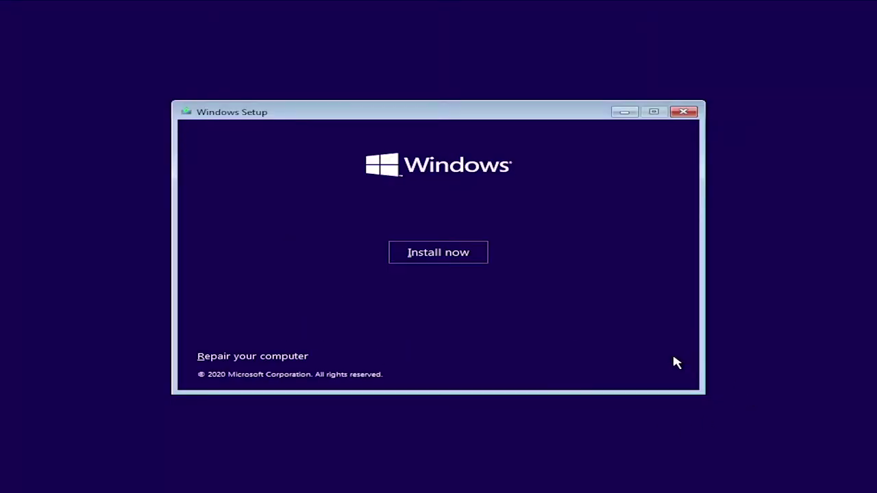
pyautogui.click(457, 255)
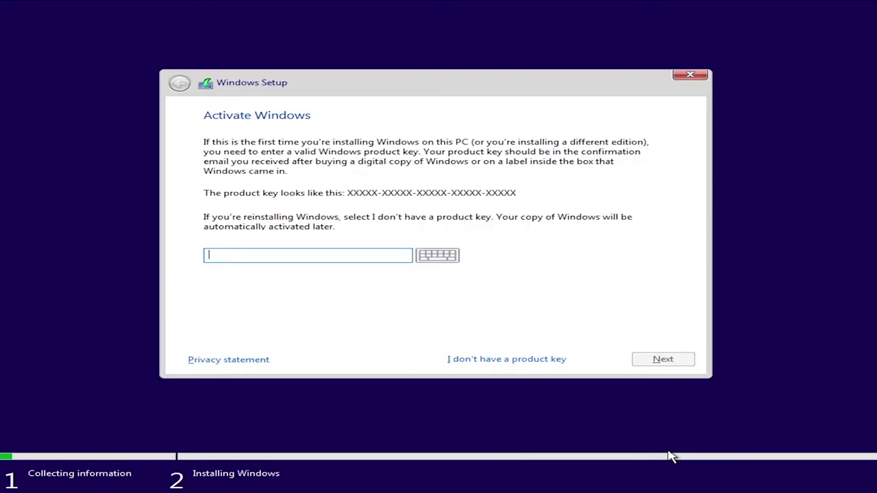
# - Skip the product key entry and choose Windows 10 Pro (x86) as the operating system to install
pyautogui.click(522, 364)
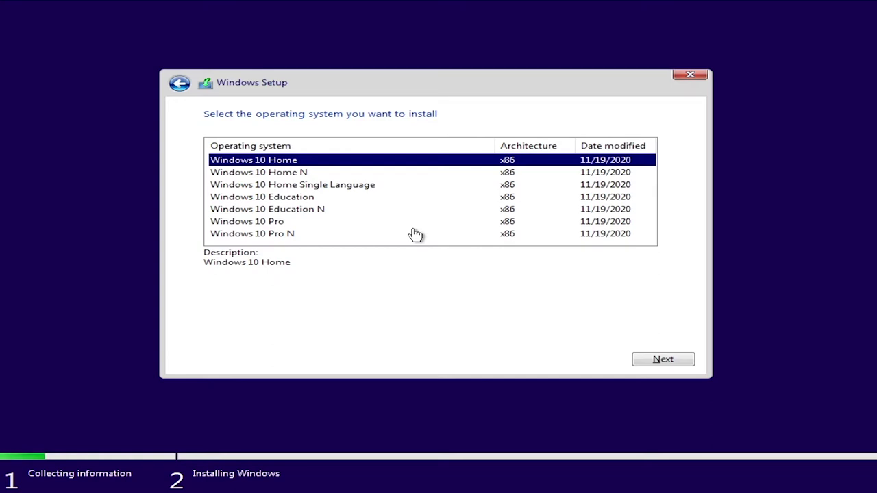
pyautogui.click(303, 225)
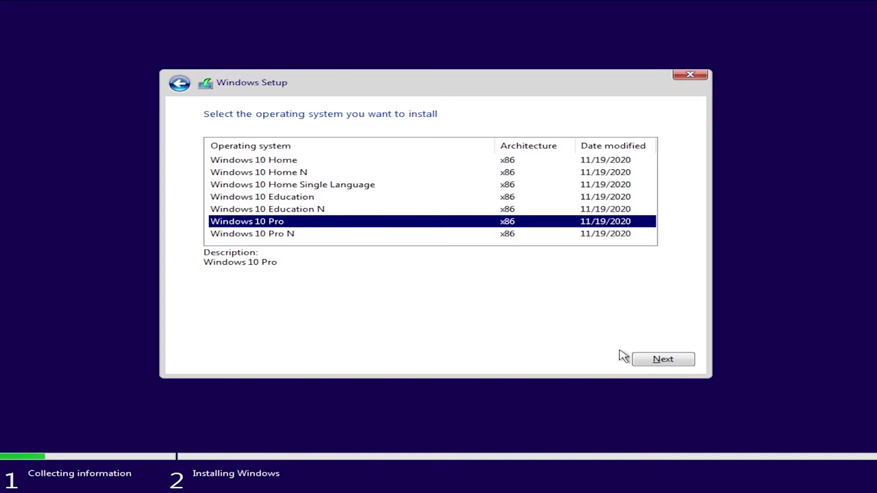
pyautogui.click(668, 365)
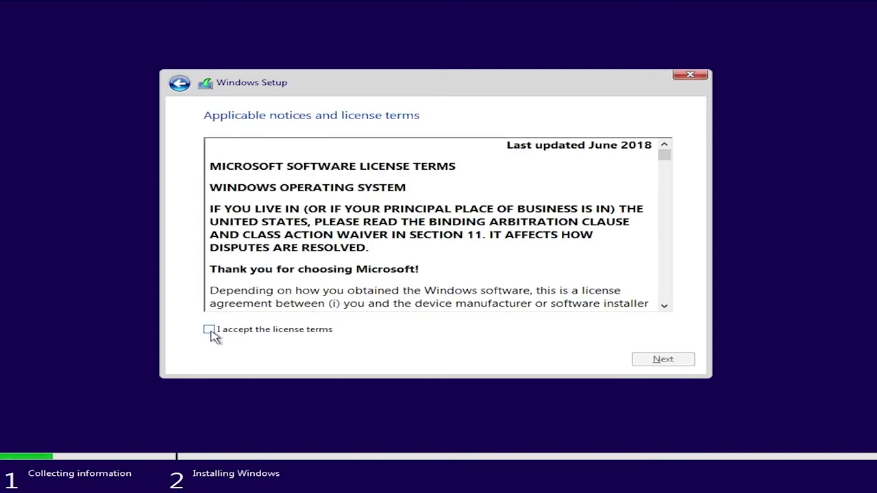
# - Accept the license terms and choose the Custom: Install Windows only (advanced) installation type
pyautogui.click(210, 331)
pyautogui.click(646, 360)
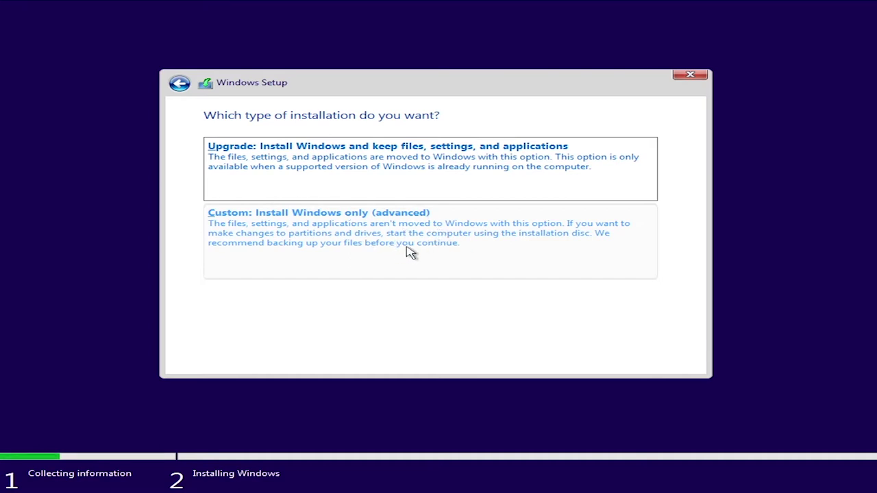
pyautogui.click(346, 251)
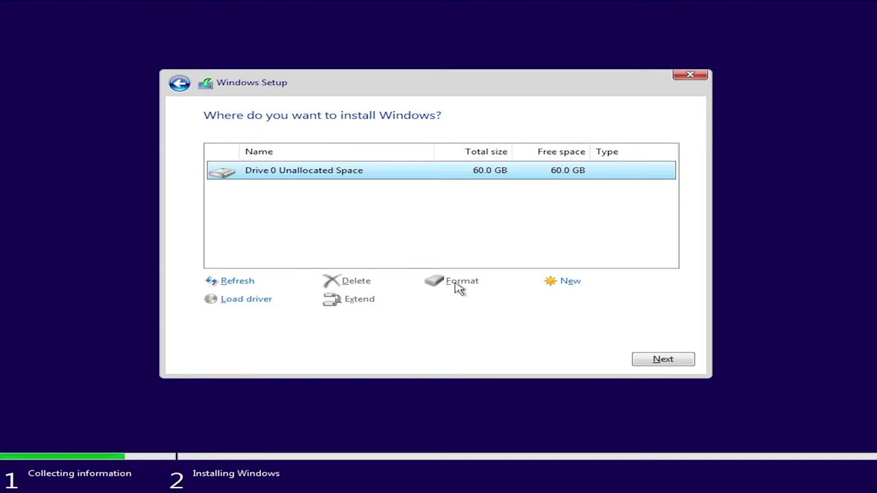
# - Split Drive 0's unallocated space into primary partitions of 9.7 GB and 50.2 GB, and look through the resulting partitions
pyautogui.click(568, 285)
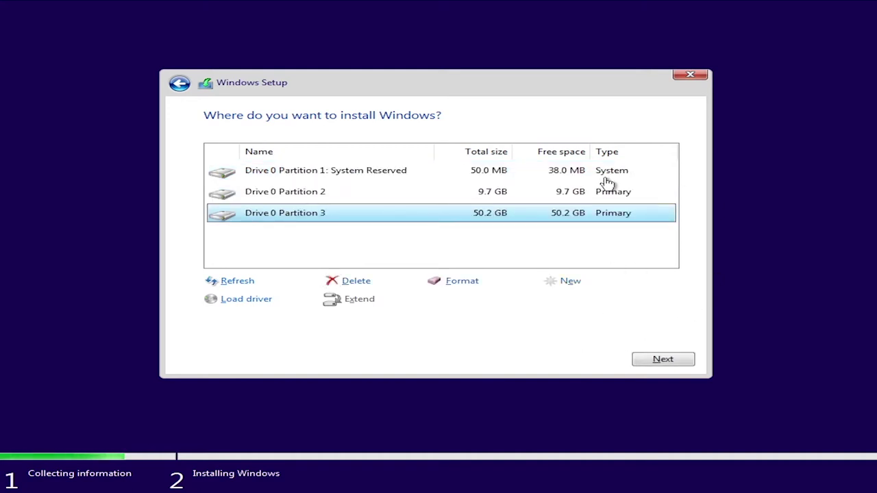
pyautogui.click(505, 176)
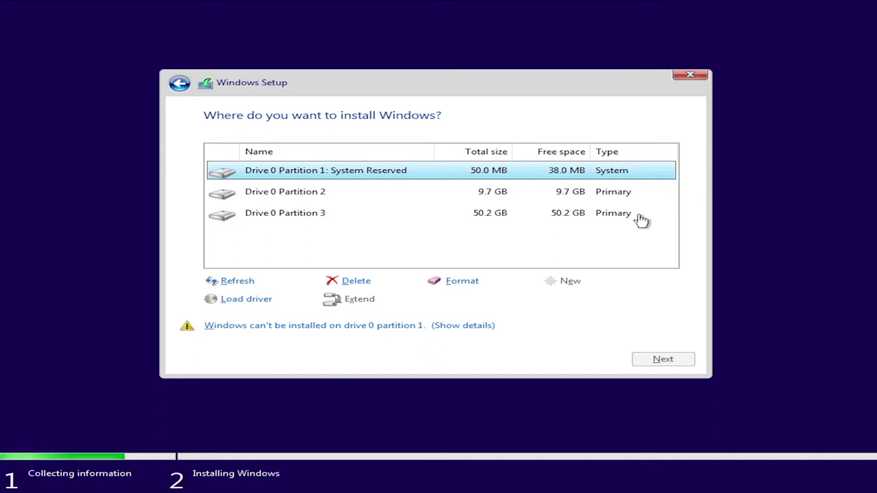
pyautogui.click(491, 199)
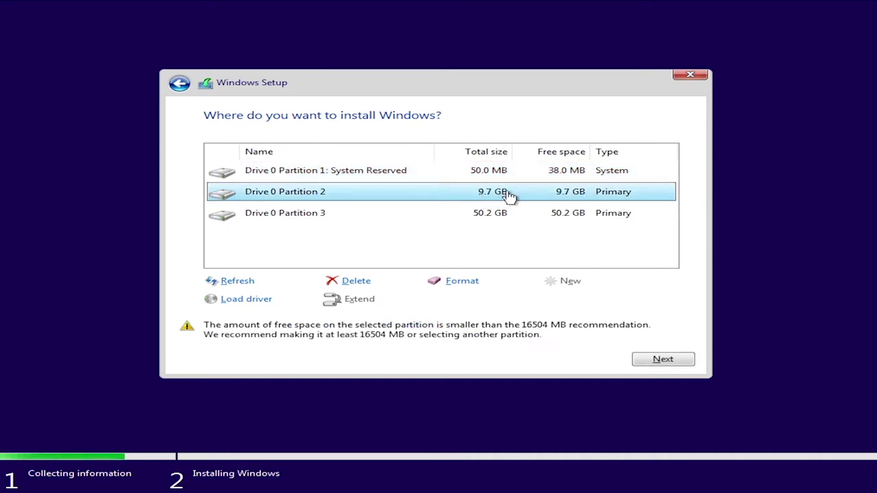
pyautogui.click(494, 218)
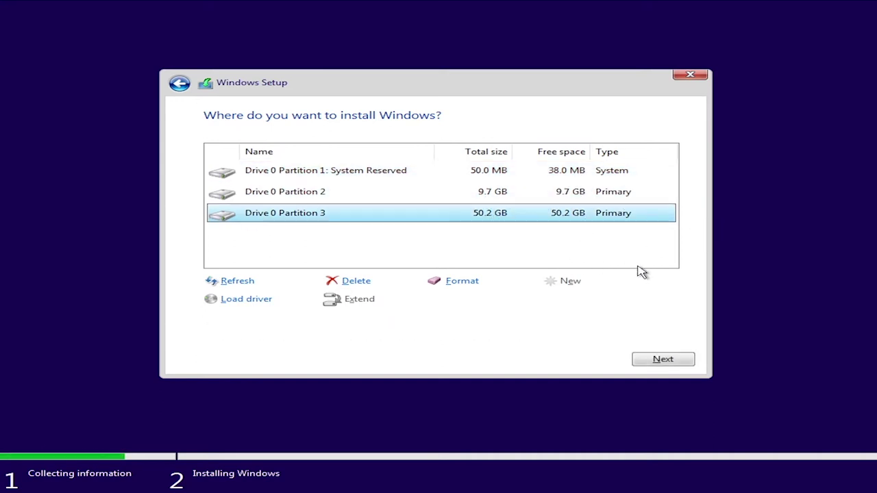
pyautogui.click(603, 194)
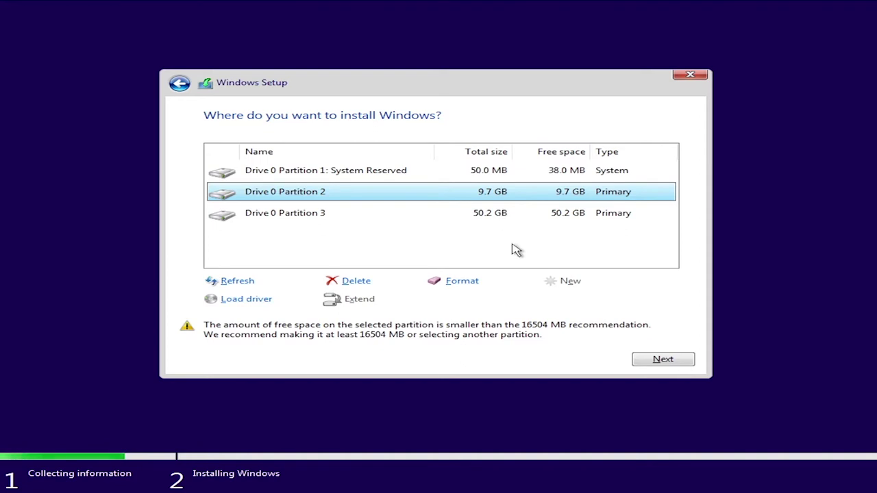
# - Delete every partition on Drive 0, including System Reserved, accepting the loss of their data
pyautogui.click(354, 175)
pyautogui.click(352, 281)
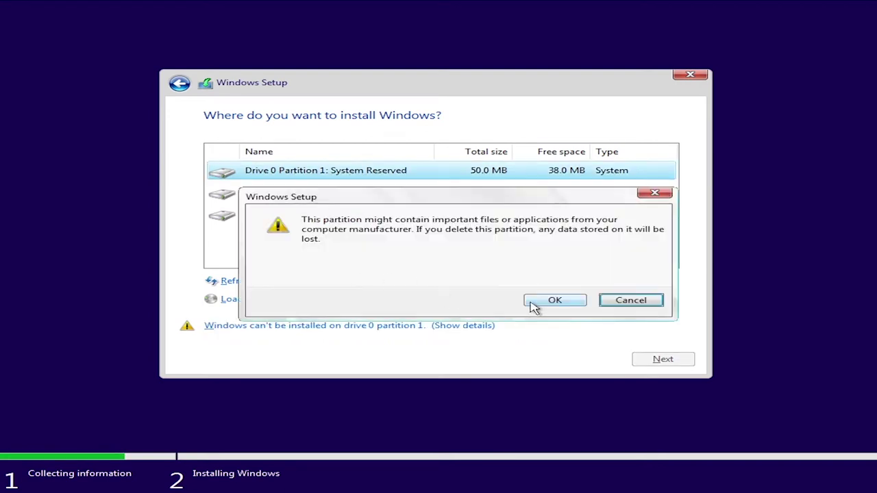
pyautogui.click(536, 306)
pyautogui.click(358, 194)
pyautogui.click(356, 281)
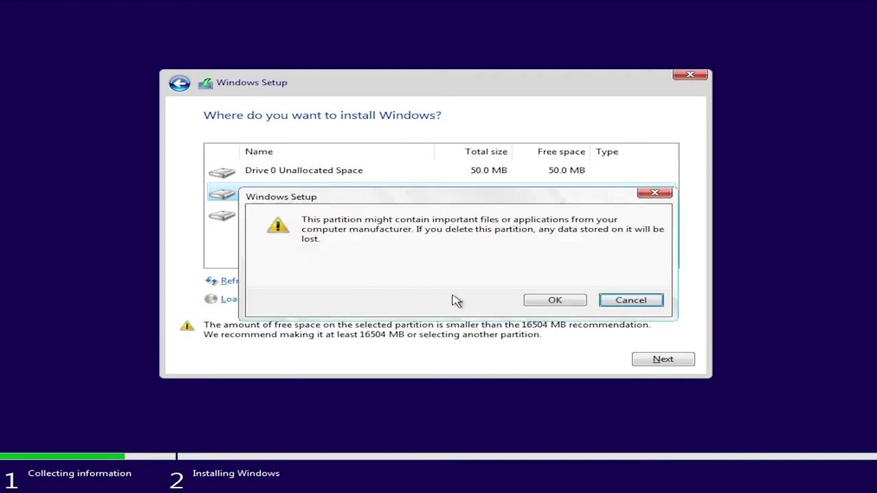
pyautogui.click(535, 302)
pyautogui.click(361, 199)
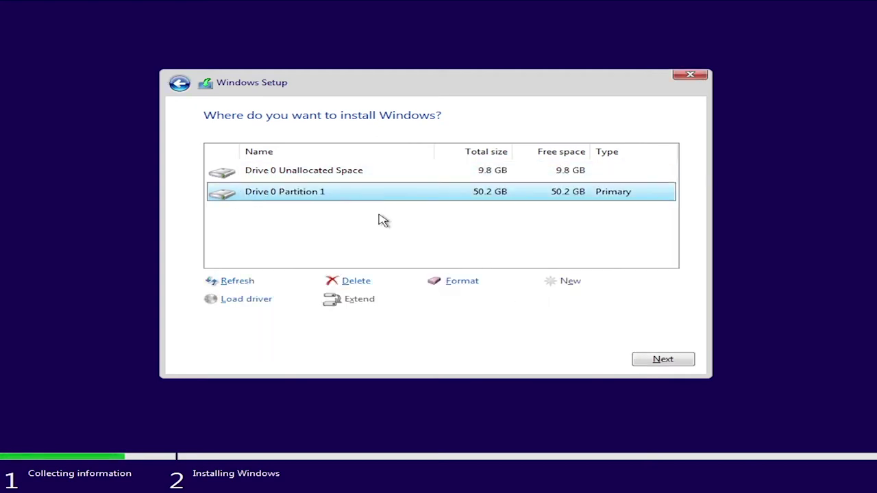
pyautogui.click(356, 177)
pyautogui.click(317, 198)
pyautogui.click(356, 281)
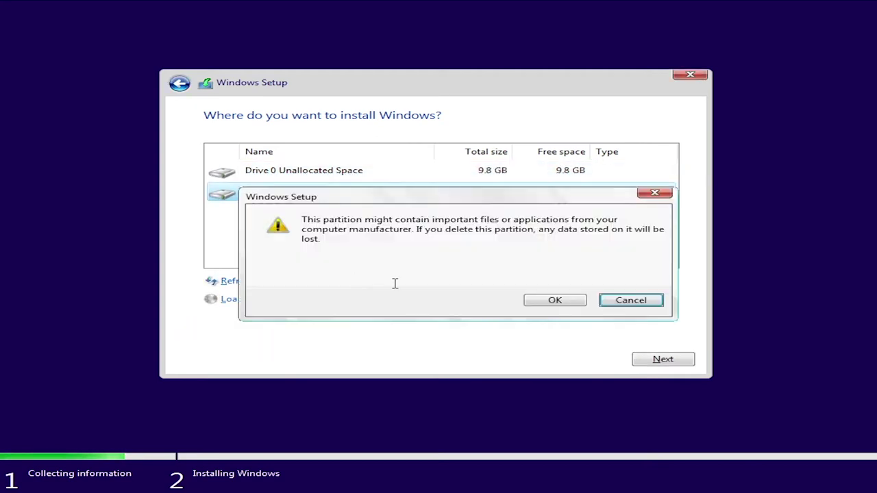
pyautogui.click(544, 299)
# - Create a new 31438 MB partition on Drive 0 and allow the additional system partition
pyautogui.click(562, 283)
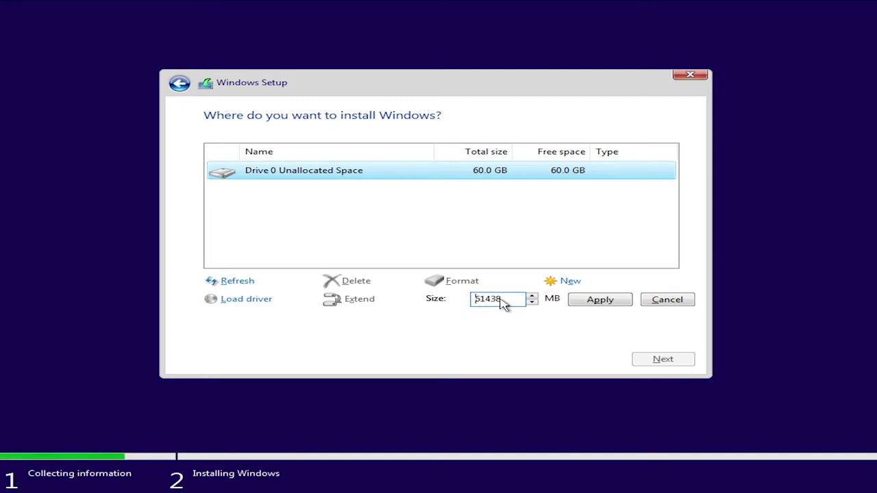
pyautogui.press('Delete')
pyautogui.write('3')
pyautogui.click(607, 307)
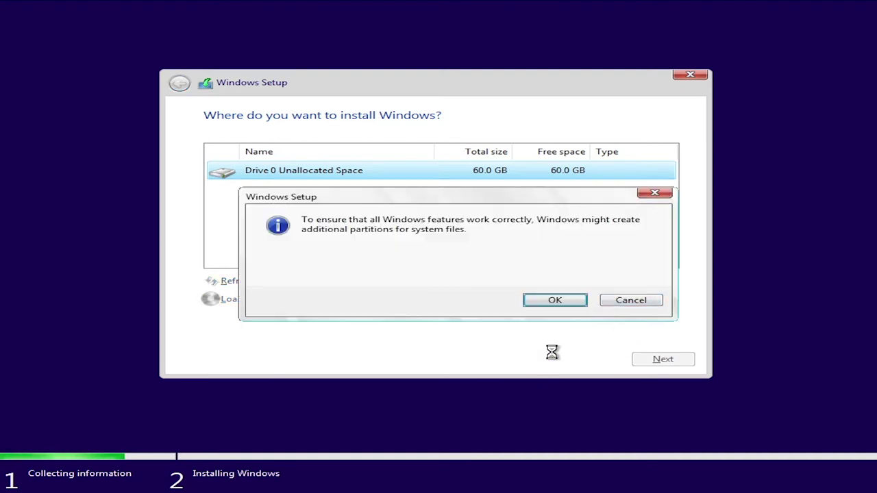
pyautogui.click(564, 305)
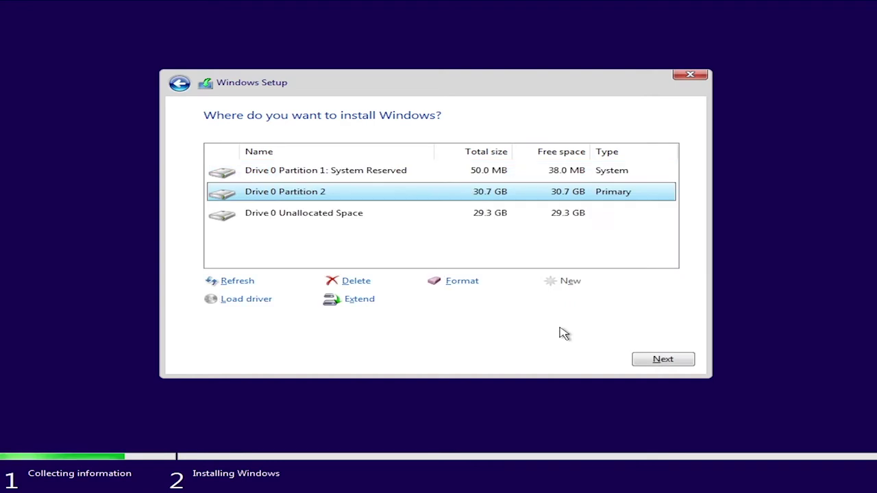
# - Create another partition from all the remaining unallocated space on Drive 0
pyautogui.click(403, 216)
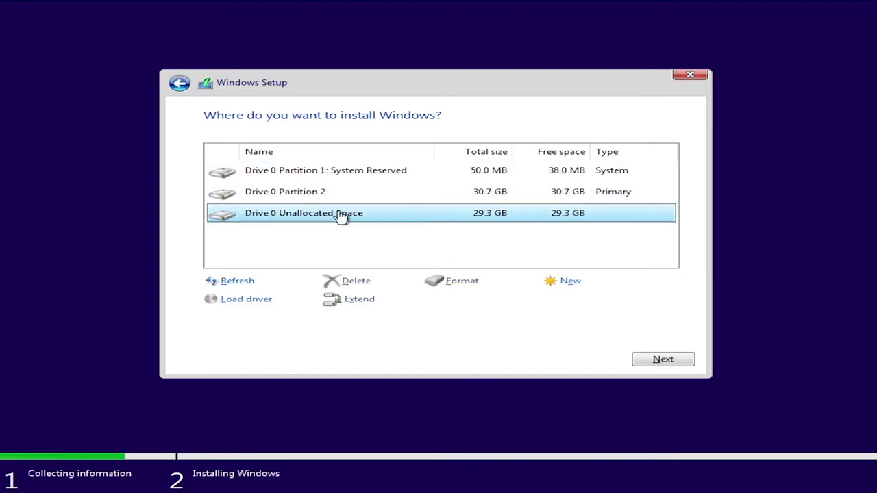
pyautogui.click(557, 285)
pyautogui.click(600, 302)
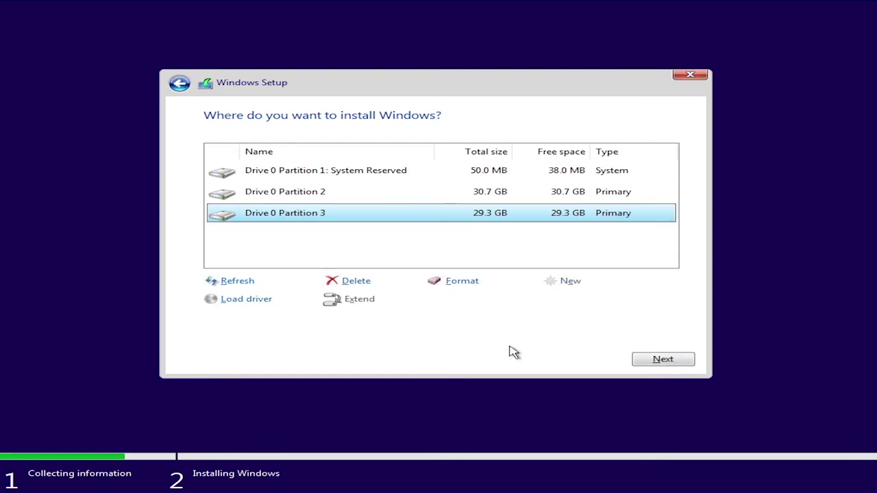
# - Delete Partition 3 and Partition 2 on Drive 0, keeping only the System Reserved partition
pyautogui.click(541, 196)
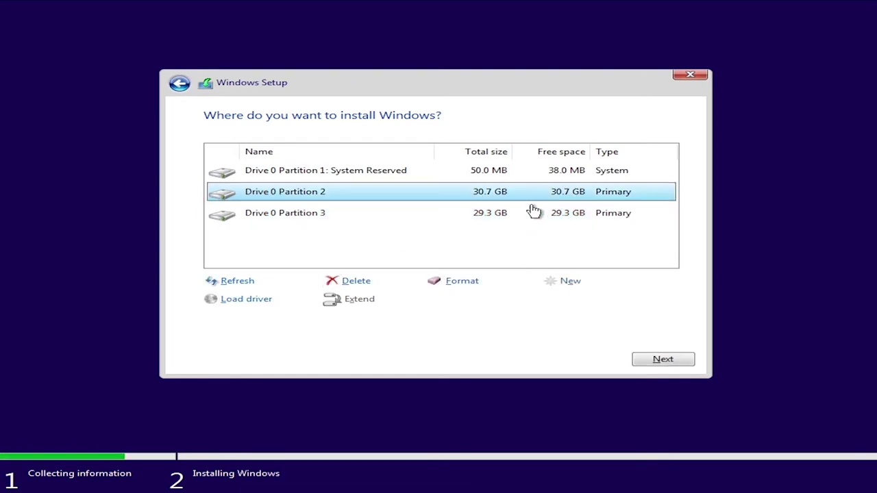
pyautogui.click(526, 207)
pyautogui.click(498, 195)
pyautogui.click(511, 217)
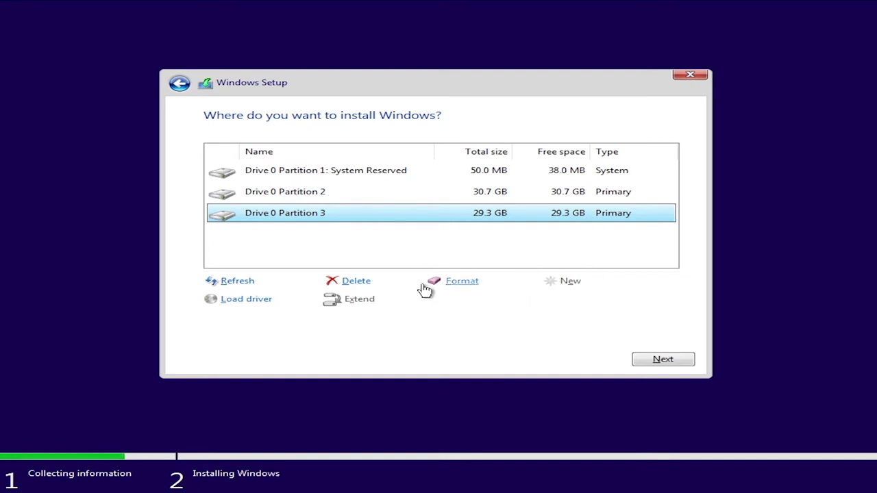
pyautogui.click(367, 290)
pyautogui.click(552, 300)
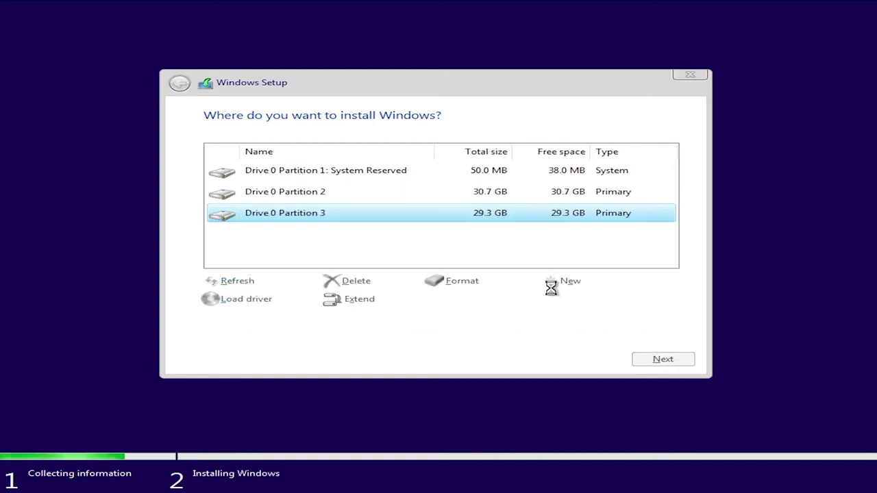
pyautogui.click(499, 198)
pyautogui.click(357, 281)
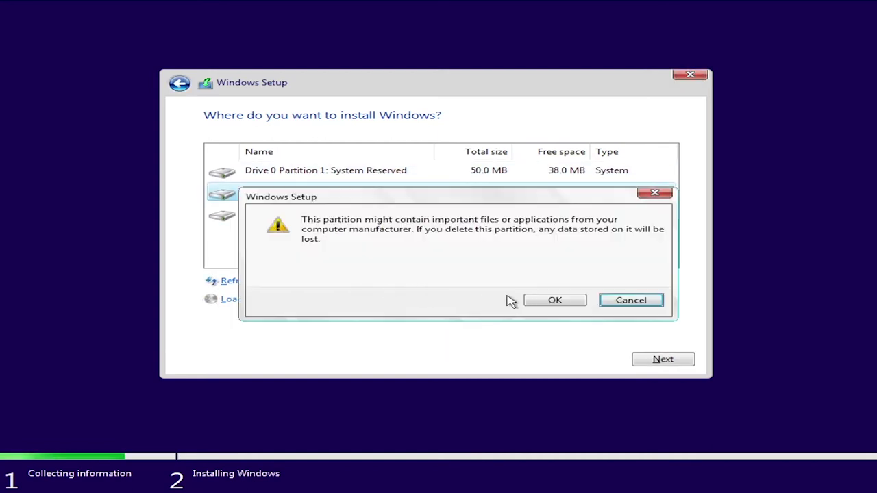
pyautogui.click(554, 300)
# - Create a single partition from all of Drive 0's unallocated space and install Windows on it
pyautogui.click(516, 195)
pyautogui.click(568, 280)
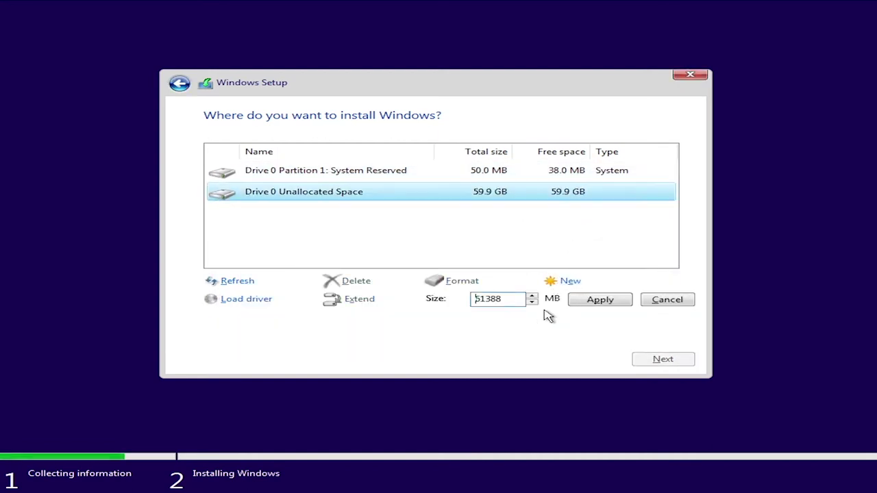
pyautogui.click(594, 299)
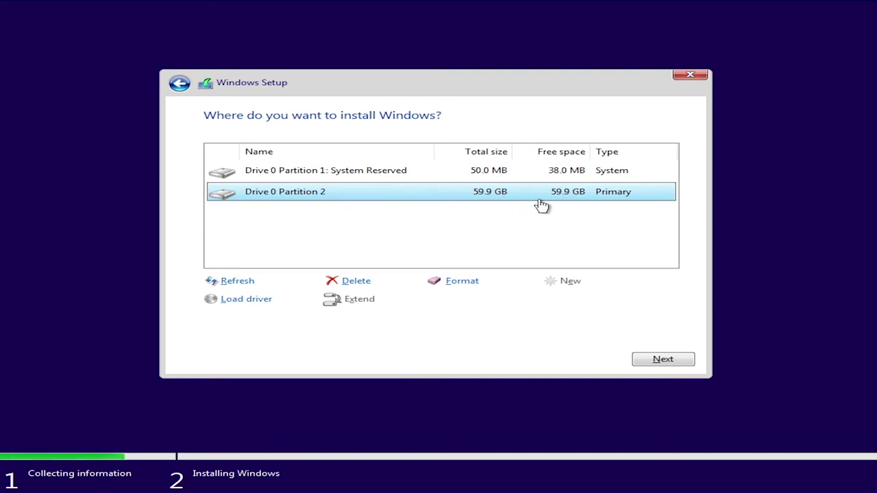
pyautogui.click(663, 360)
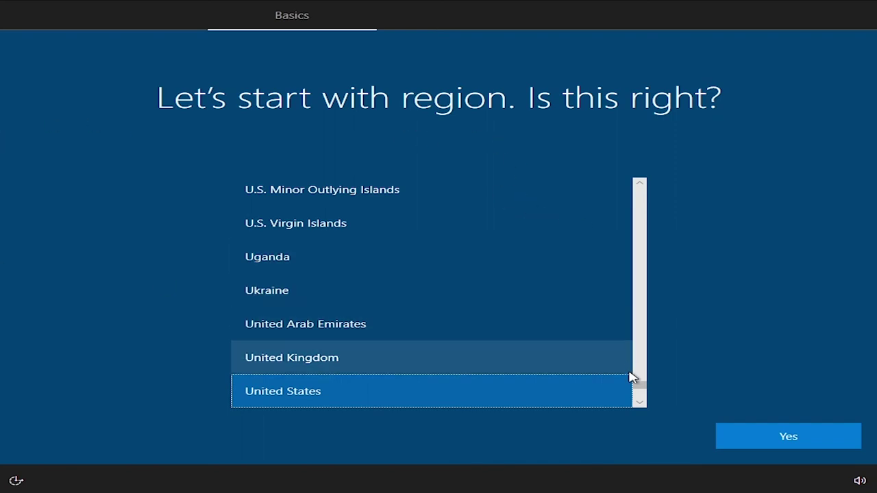
# - Select Georgia as the region in the Windows first-run setup
pyautogui.moveTo(641, 397); pyautogui.dragTo(639, 260)
pyautogui.click(308, 243)
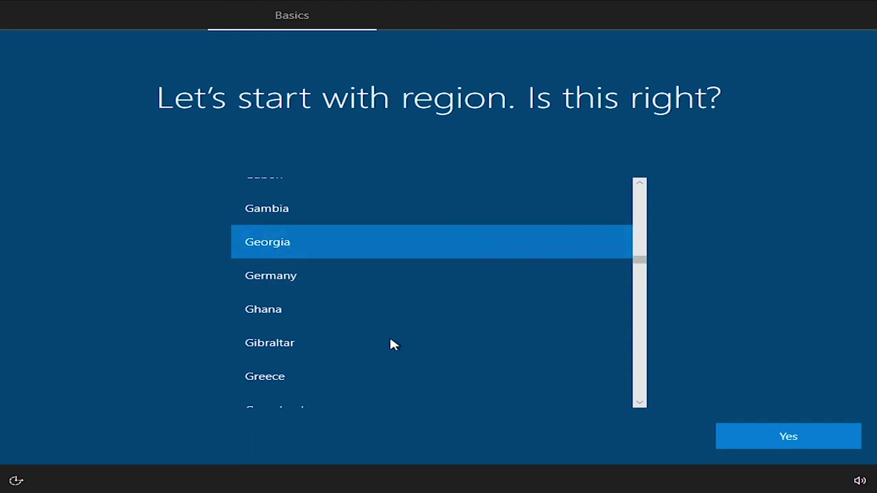
# - Confirm the region, keep US as the keyboard layout and add Georgian (QWERTY) as the second layout
pyautogui.click(787, 443)
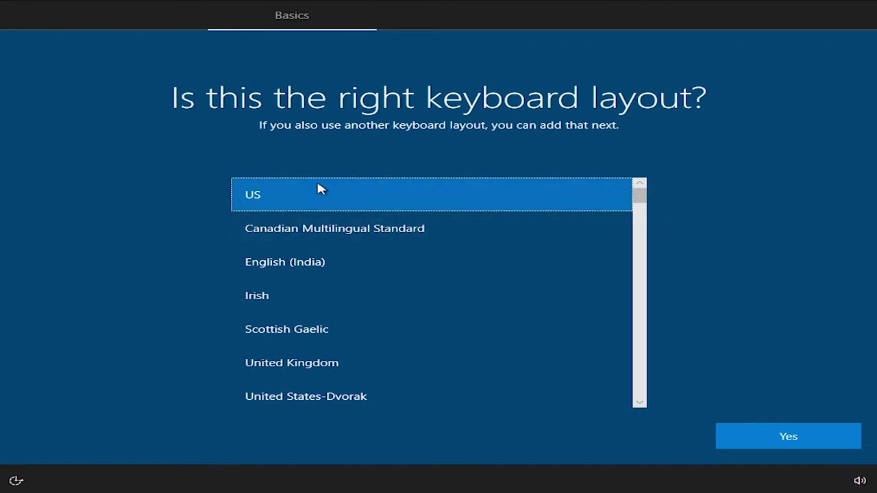
pyautogui.click(794, 443)
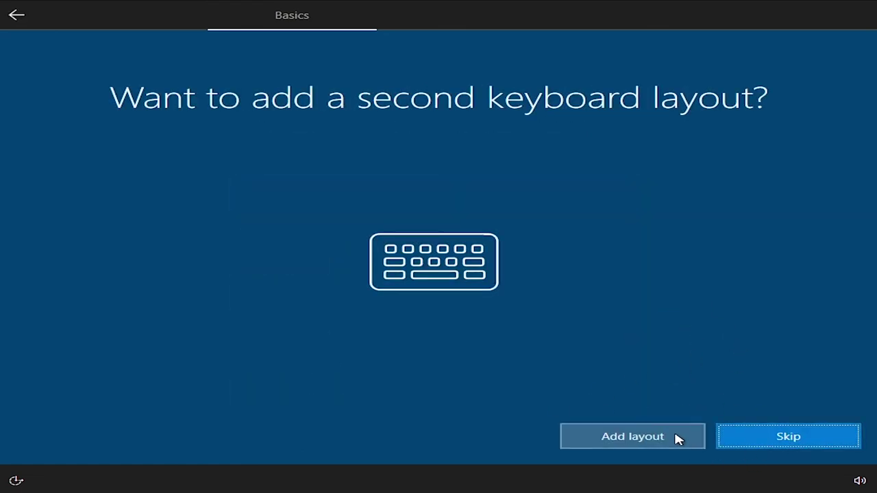
pyautogui.click(623, 428)
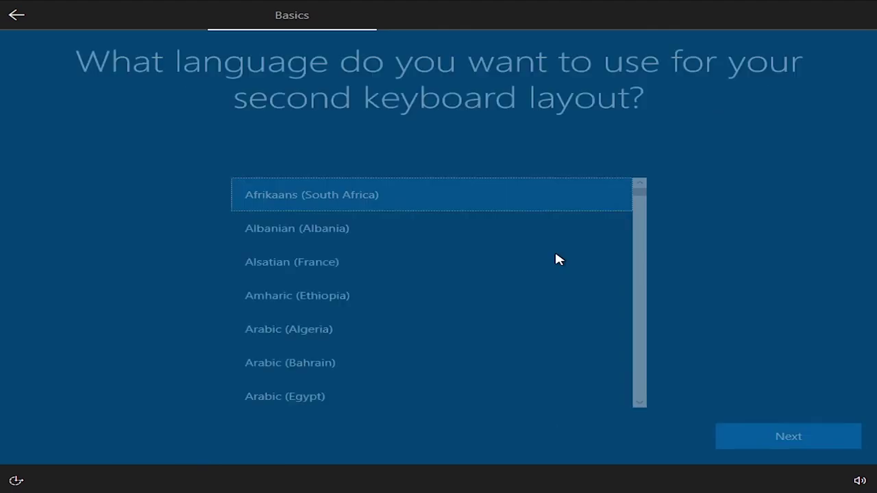
pyautogui.scroll(-4, 503, 273)
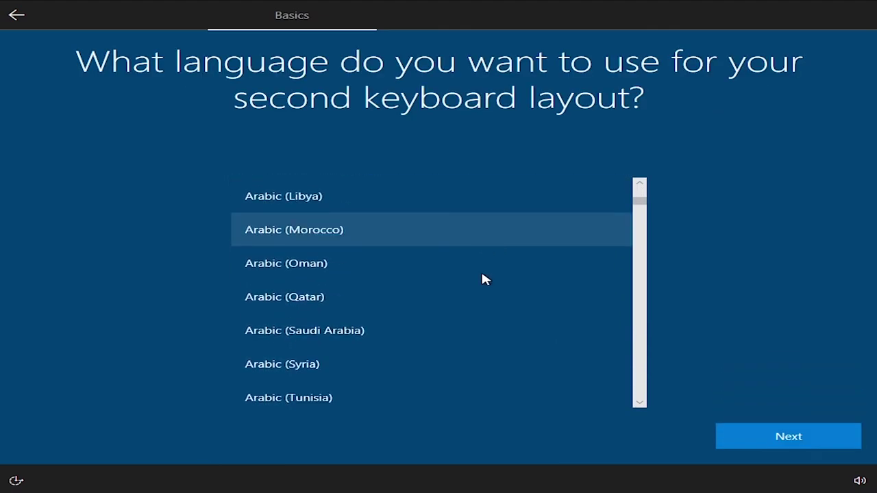
pyautogui.scroll(-12, 484, 279)
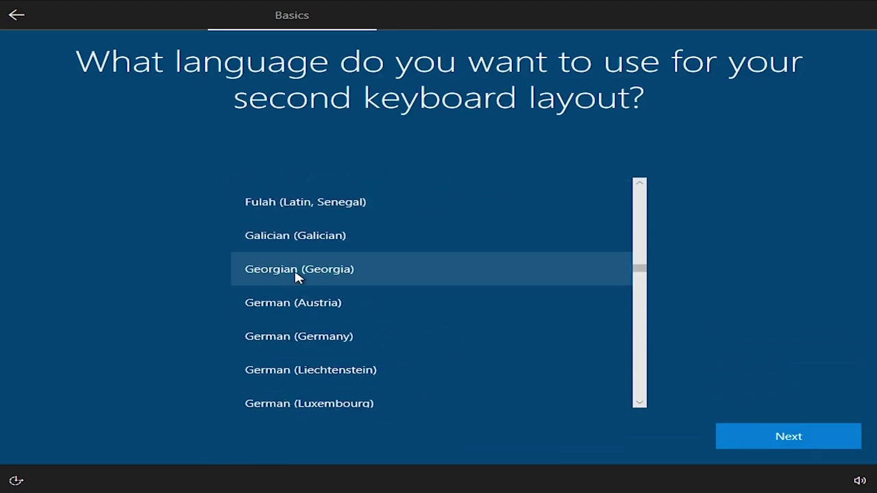
pyautogui.click(298, 275)
pyautogui.click(814, 438)
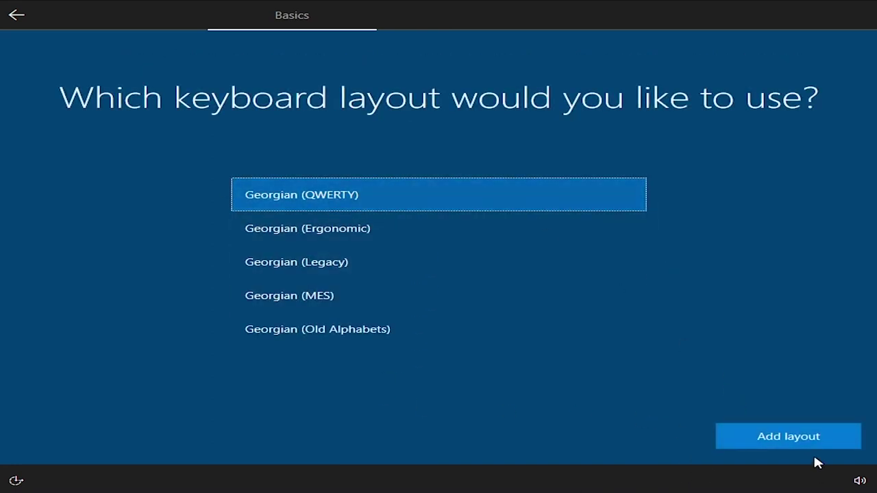
pyautogui.click(796, 442)
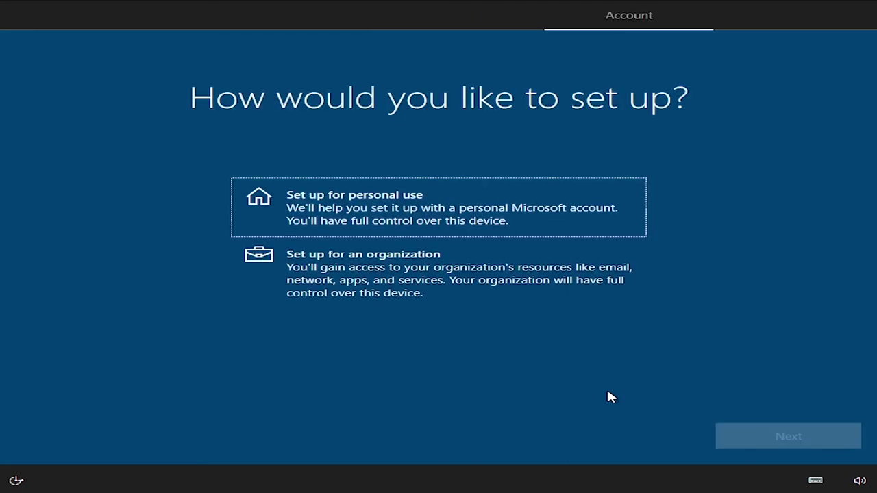
# - Set up the device for personal use with an offline account and the limited experience
pyautogui.click(392, 208)
pyautogui.click(822, 436)
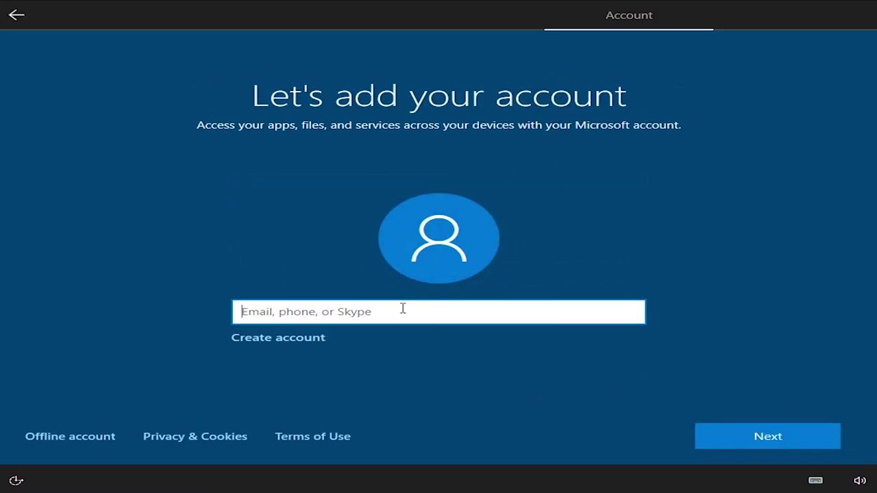
pyautogui.write('t')
pyautogui.press('BackSpace')
pyautogui.click(225, 352)
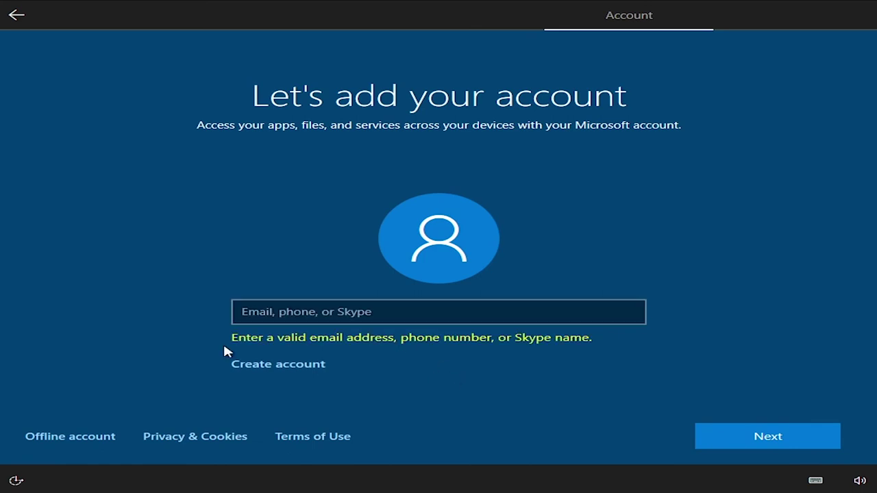
pyautogui.click(75, 442)
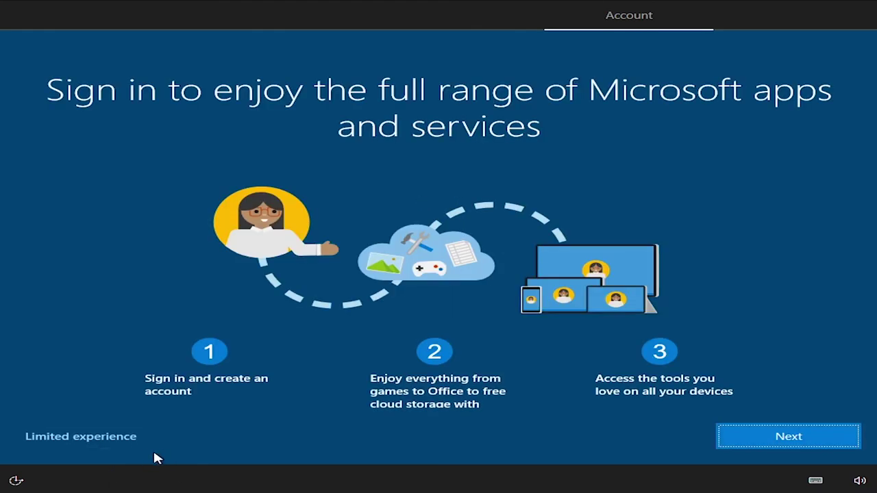
pyautogui.click(99, 441)
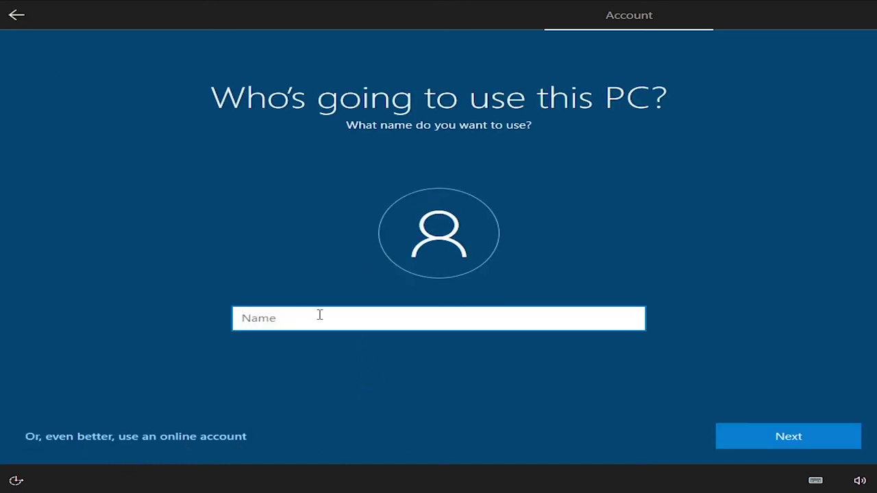
# - Name the local account Guja Studios and leave its password blank
pyautogui.write('Guja Studios')
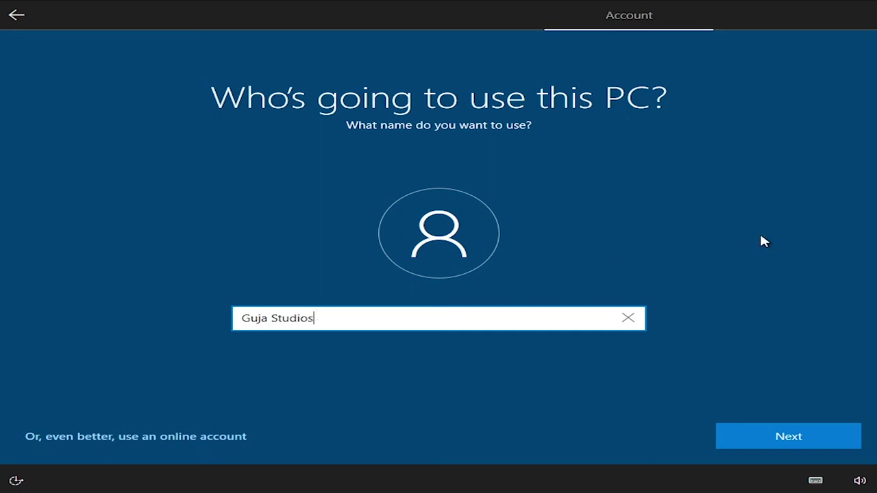
pyautogui.click(770, 439)
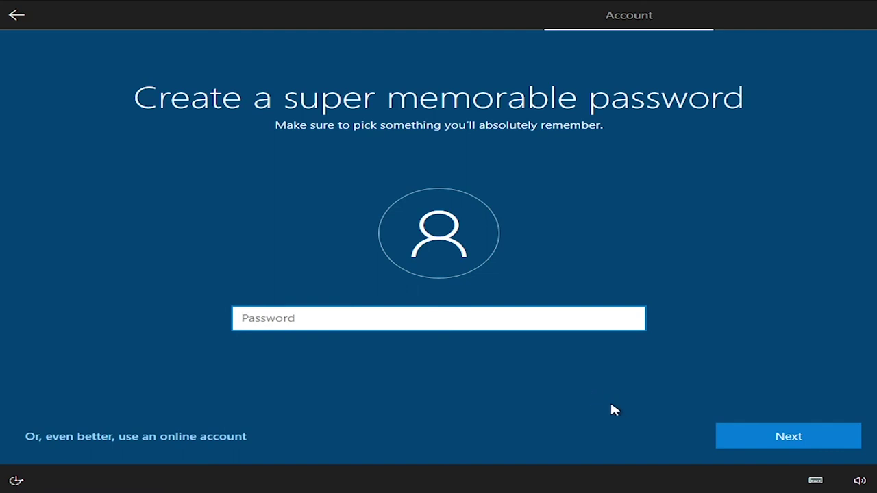
pyautogui.click(785, 446)
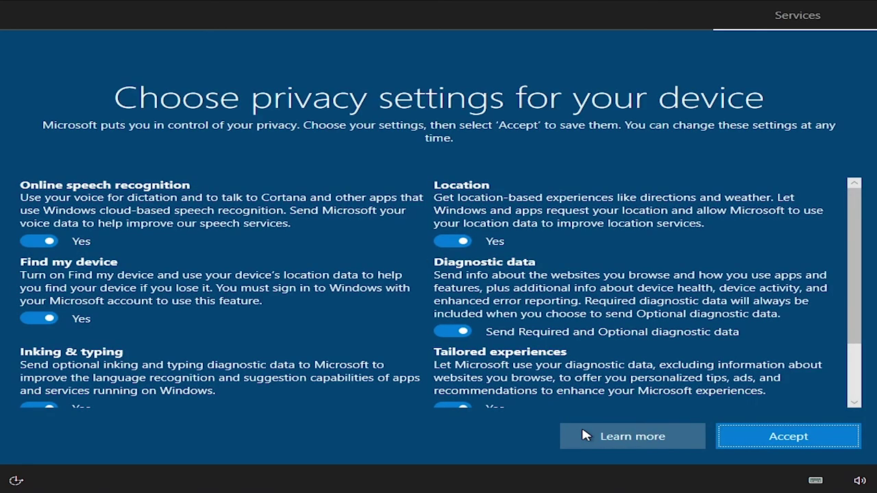
# - Turn off Online speech recognition, Find my device, Inking & typing and Advertising ID in the privacy settings
pyautogui.scroll(-2, 377, 288)
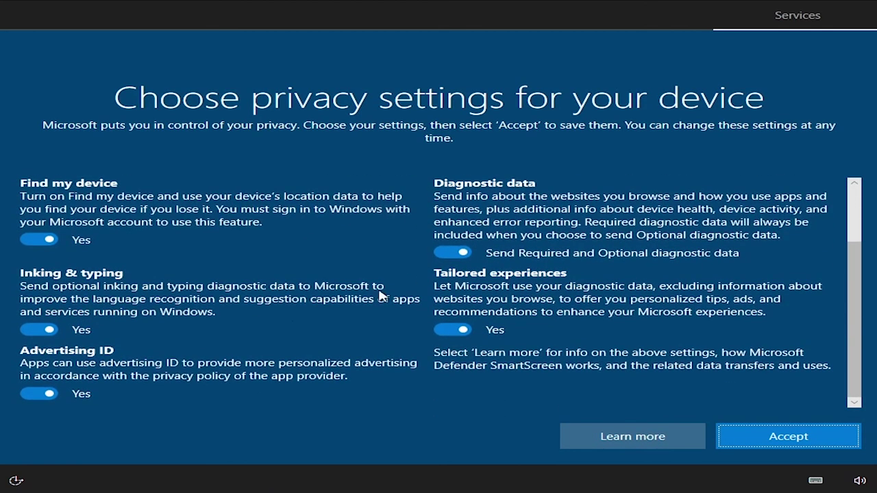
pyautogui.scroll(2, 294, 271)
pyautogui.click(59, 241)
pyautogui.click(69, 328)
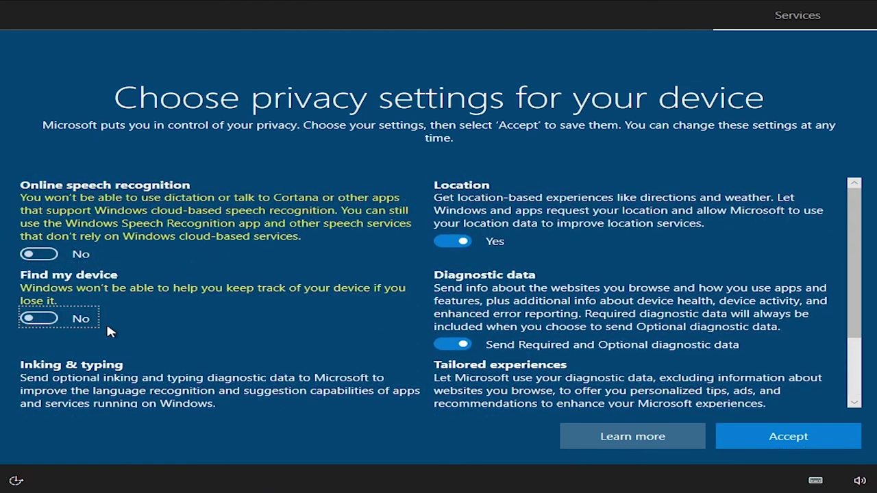
pyautogui.scroll(-2, 106, 322)
pyautogui.click(69, 330)
pyautogui.click(52, 392)
pyautogui.scroll(3, 415, 304)
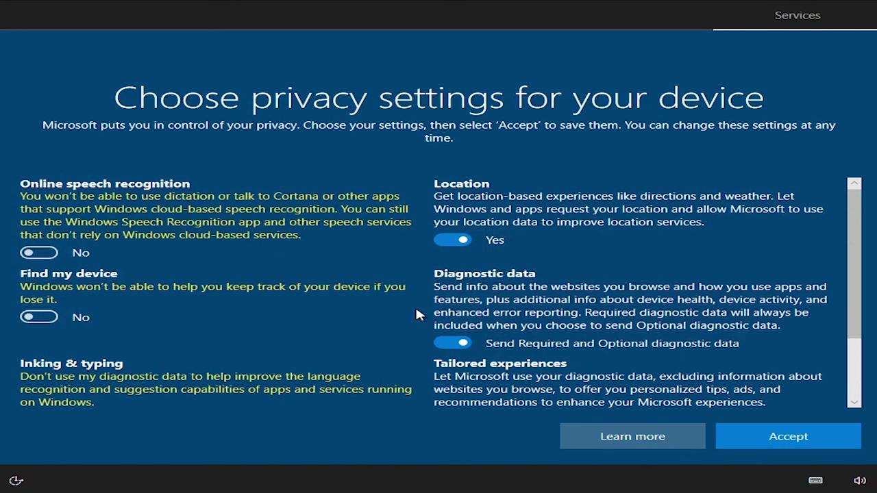
# - Turn off Location and Tailored experiences, limit Diagnostic data to required only, and accept the privacy settings
pyautogui.click(450, 241)
pyautogui.scroll(-1, 504, 327)
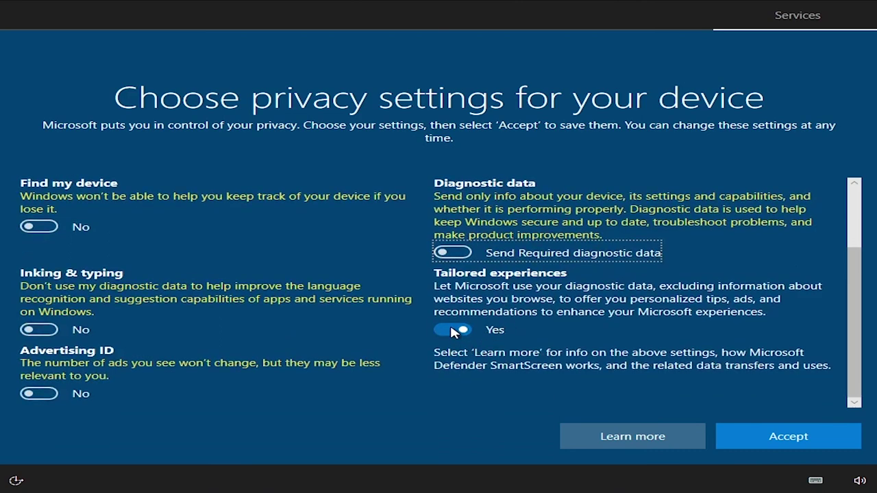
pyautogui.click(452, 329)
pyautogui.scroll(3, 353, 337)
pyautogui.scroll(-3, 310, 339)
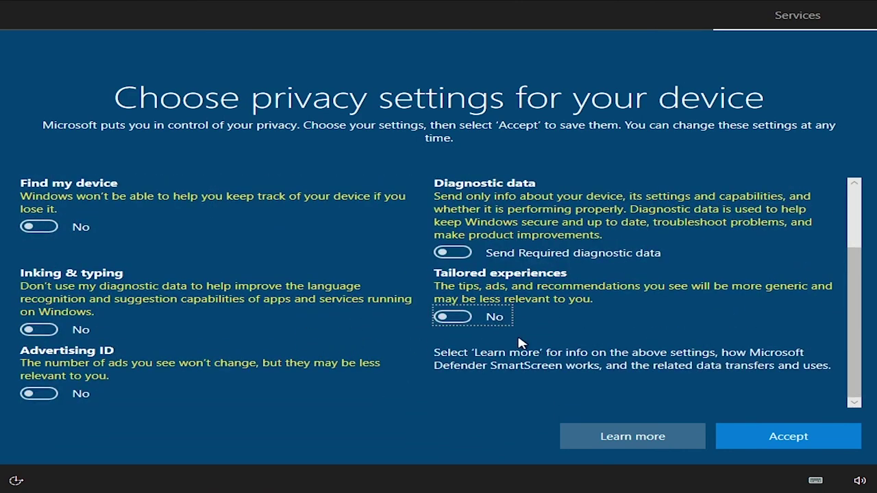
pyautogui.click(805, 441)
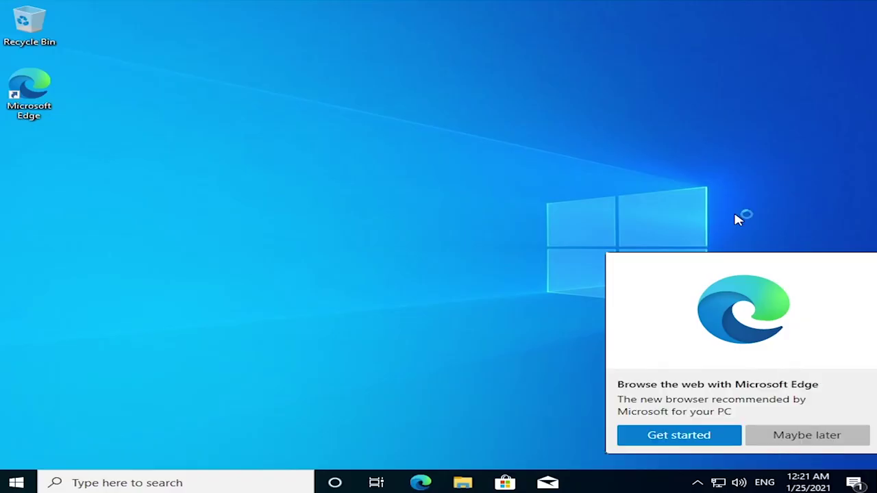
# - Postpone the Microsoft Edge introduction and move the Recycle Bin icon to the desktop's lower-right corner
pyautogui.click(819, 441)
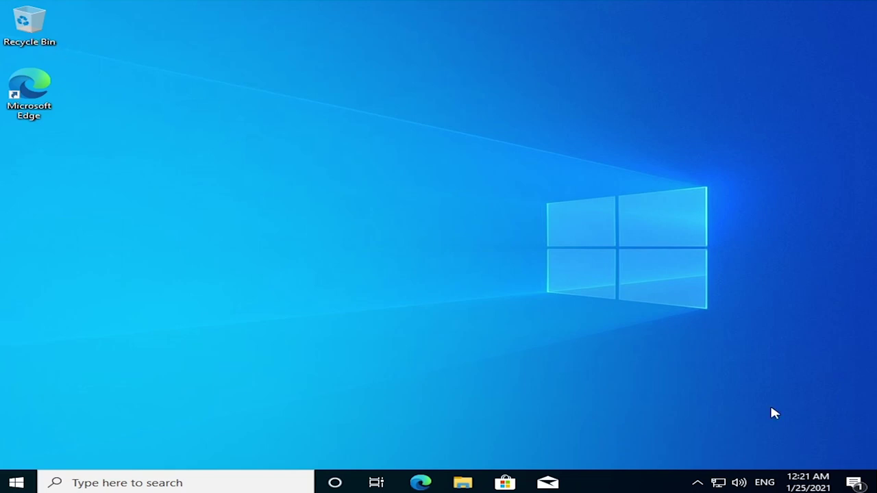
pyautogui.moveTo(771, 408); pyautogui.dragTo(772, 410)
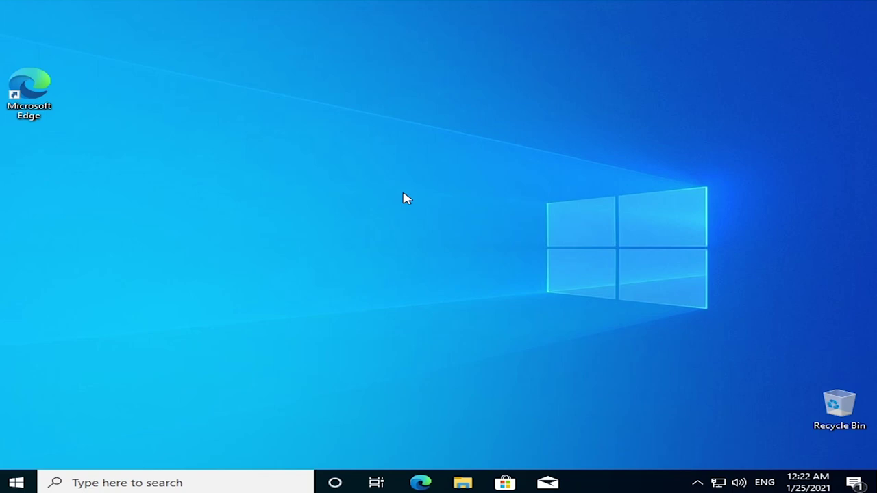
pyautogui.click(17, 483)
pyautogui.click(675, 256)
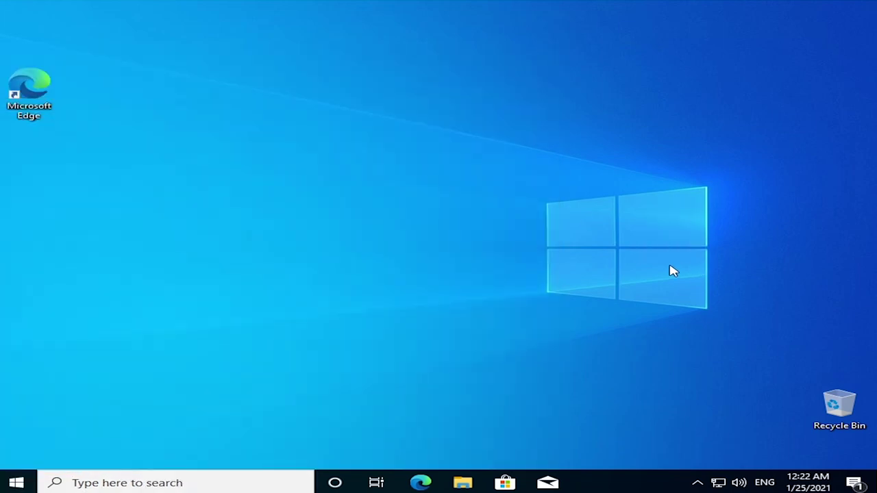